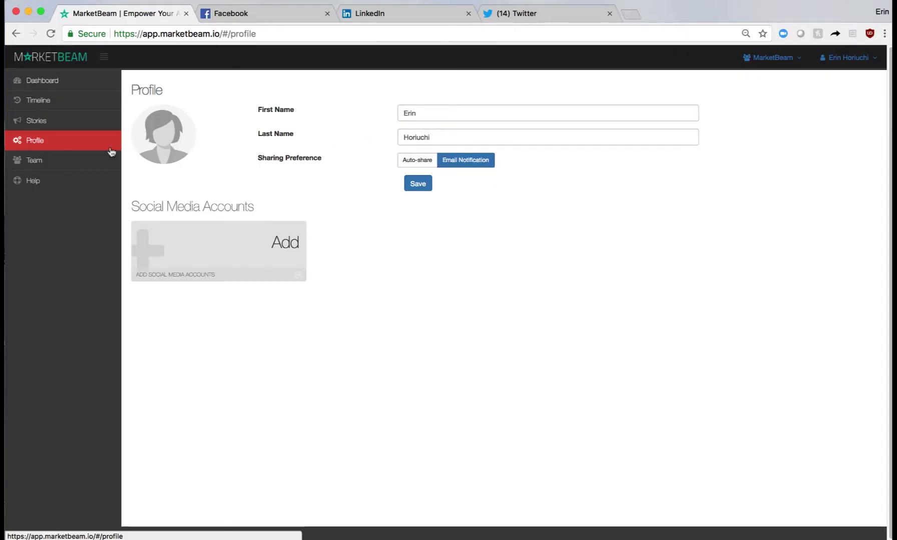
Add a social account with Facebook kept as the network, and connect it
left_click(171, 273)
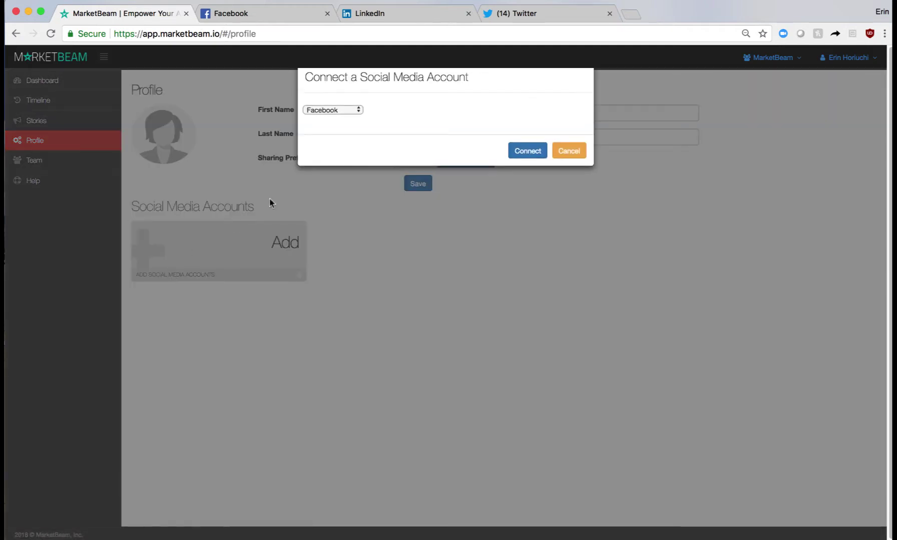
left_click(358, 110)
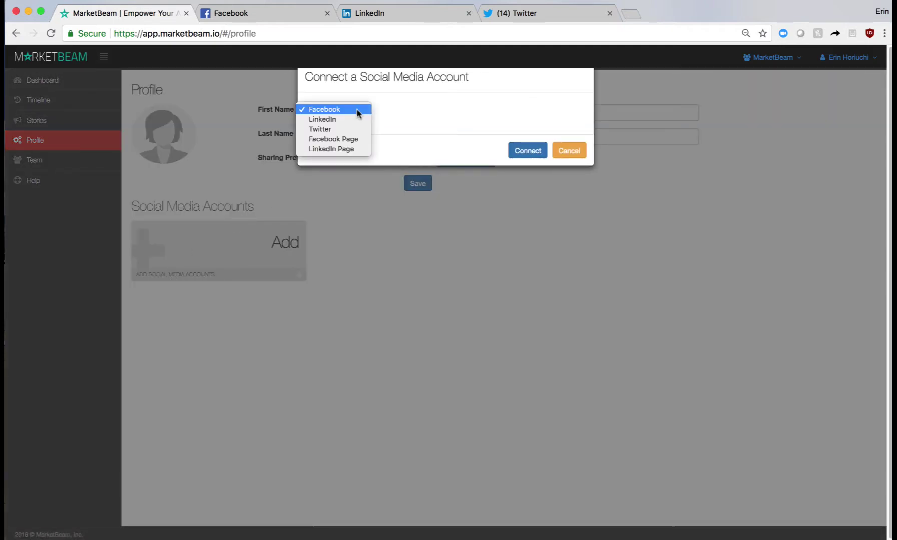
left_click(357, 111)
left_click(527, 150)
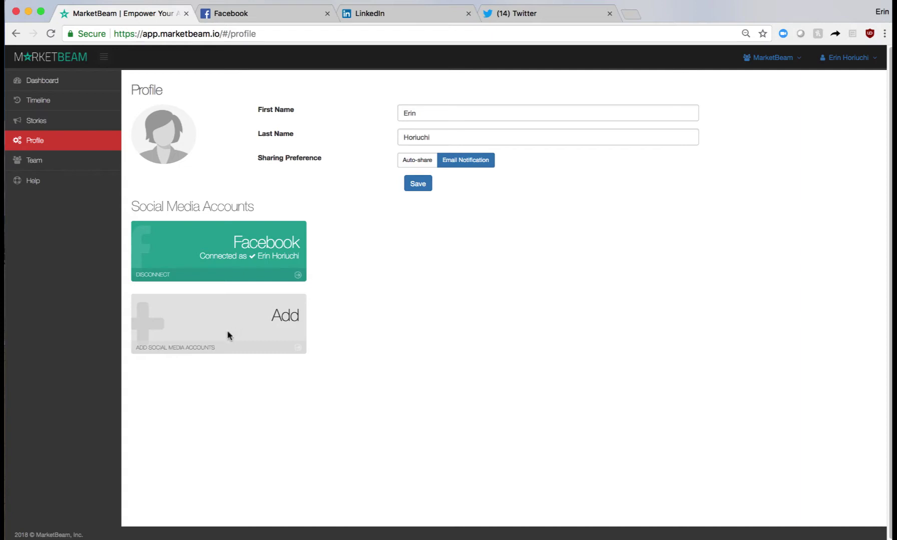
Connect a LinkedIn account, then start adding one more social account
left_click(205, 347)
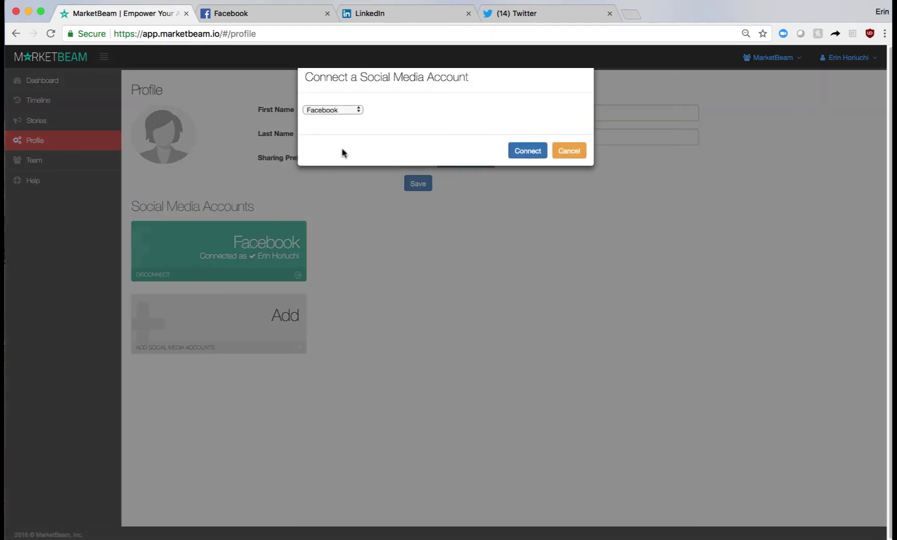
left_click(351, 111)
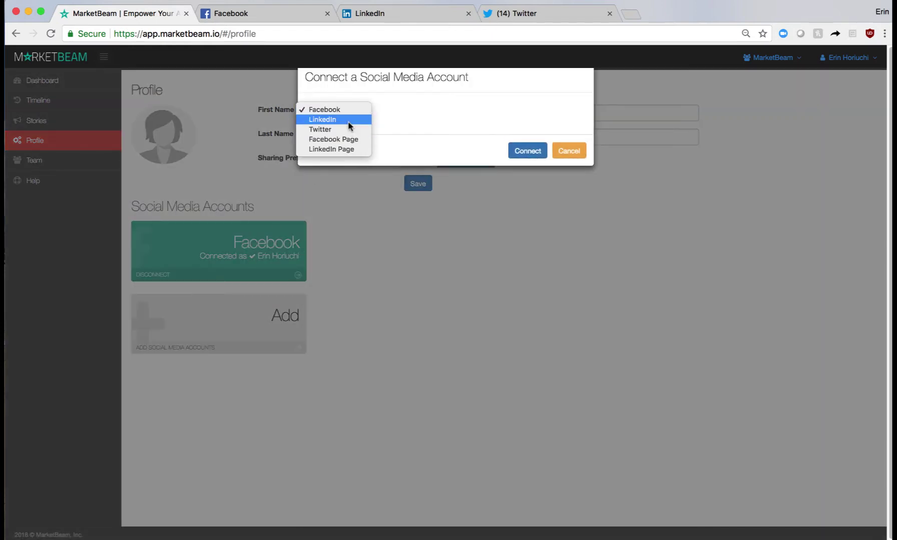
left_click(349, 121)
left_click(527, 150)
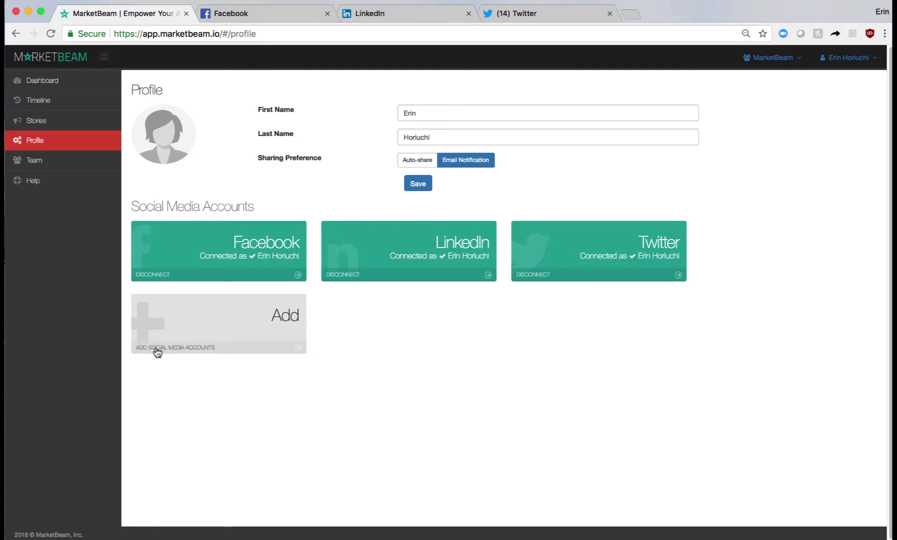
left_click(156, 347)
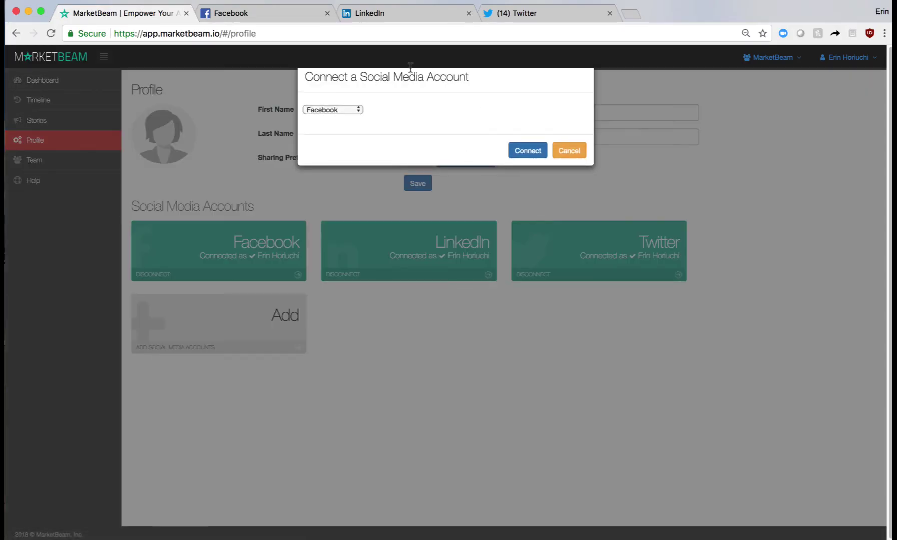
Choose LinkedIn Page as the network and connect the MarketBeam page
left_click(352, 113)
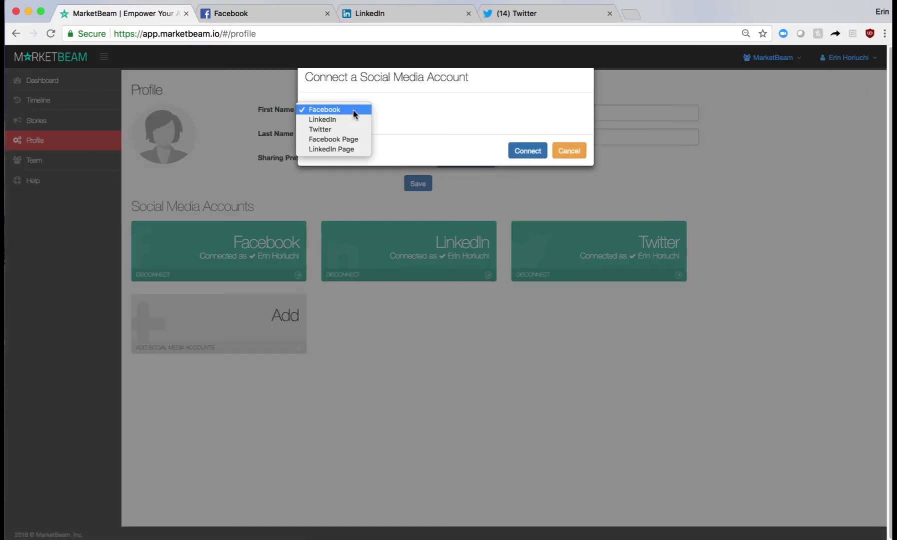
left_click(355, 151)
left_click(527, 150)
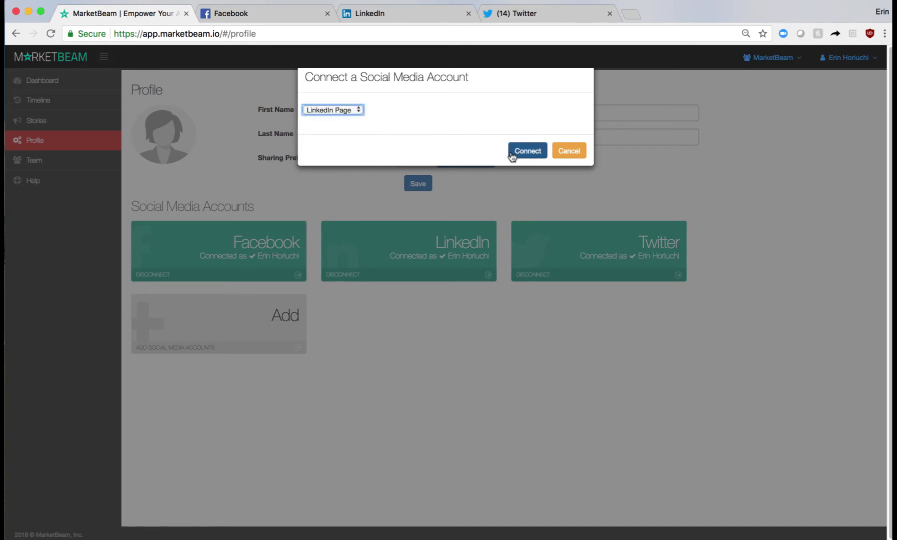